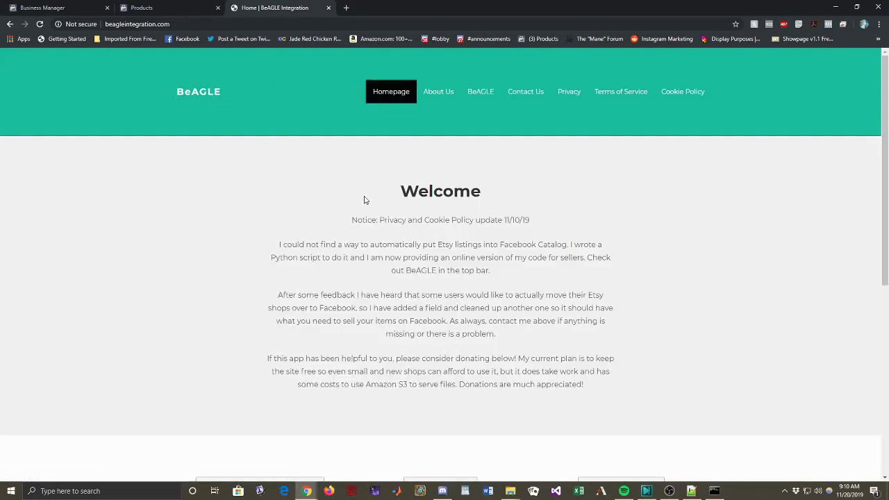
# Open the BeAGLE Etsy converter and enter the shop name pocketbeaglewares and the brand name Pocket Beagle Wares.
pyautogui.scroll(-4, 507, 283)
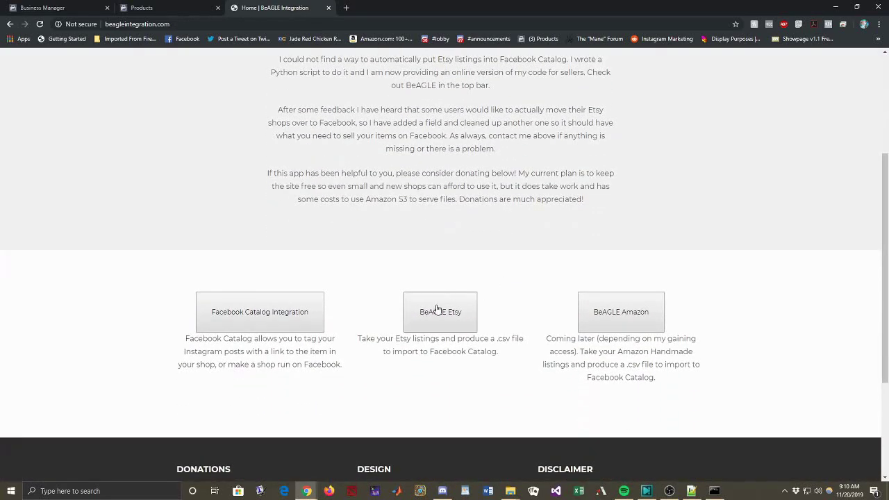
pyautogui.click(437, 308)
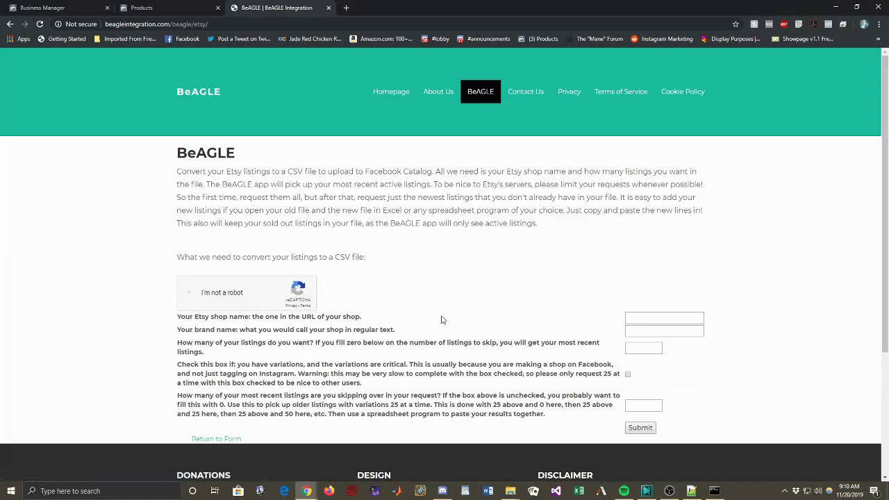
pyautogui.click(669, 323)
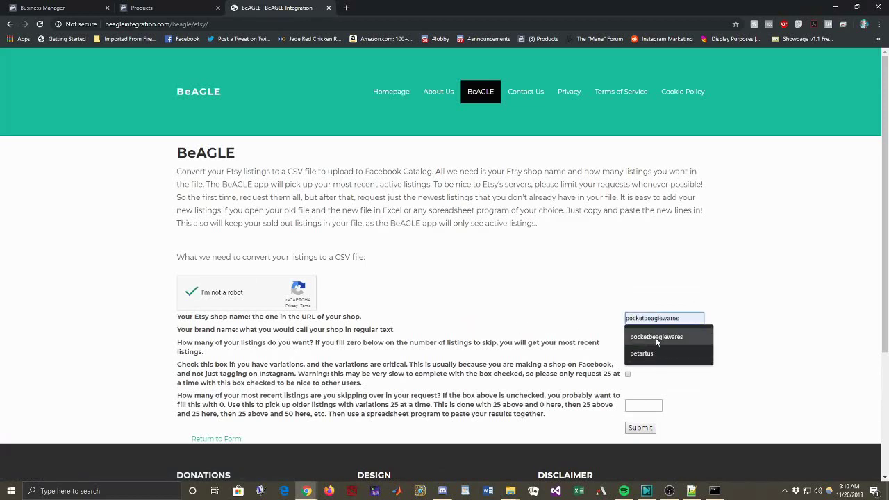
pyautogui.click(656, 338)
pyautogui.click(658, 332)
pyautogui.click(651, 342)
pyautogui.click(647, 349)
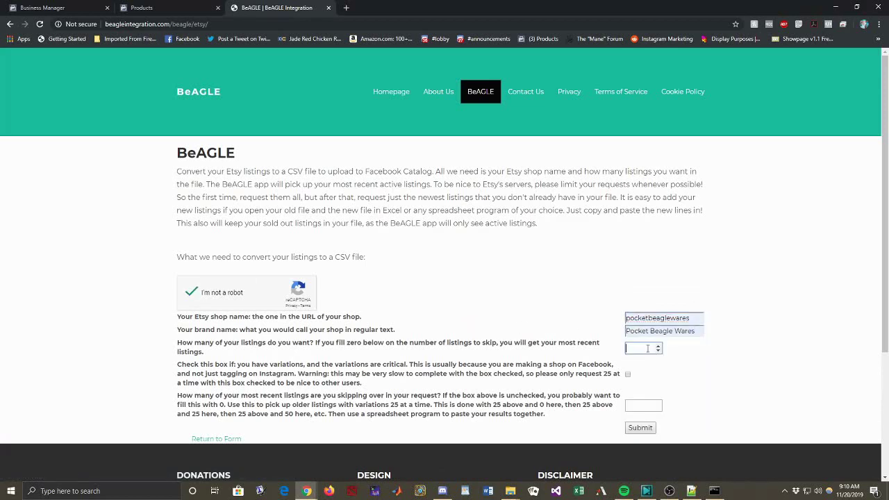
# Request 100 listings with 0 skipped, leaving variations off, and download the generated CSV file.
pyautogui.write('100')
pyautogui.click(637, 404)
pyautogui.write('0')
pyautogui.click(635, 431)
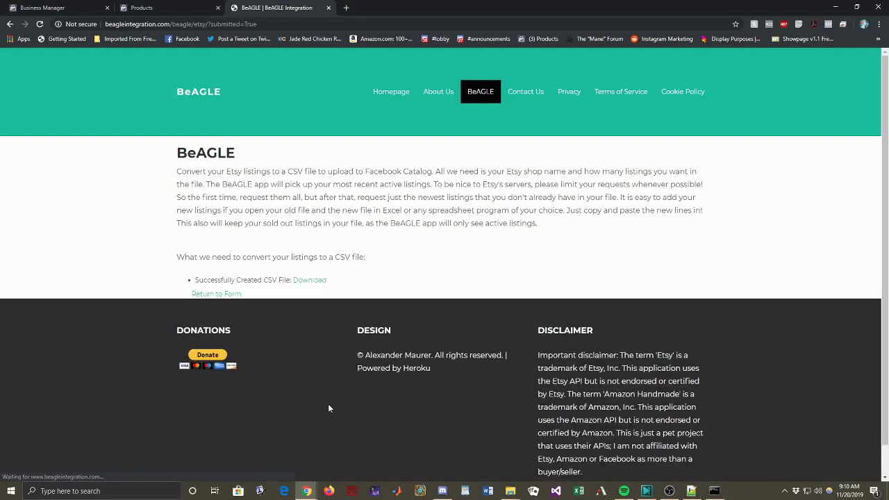
pyautogui.click(309, 281)
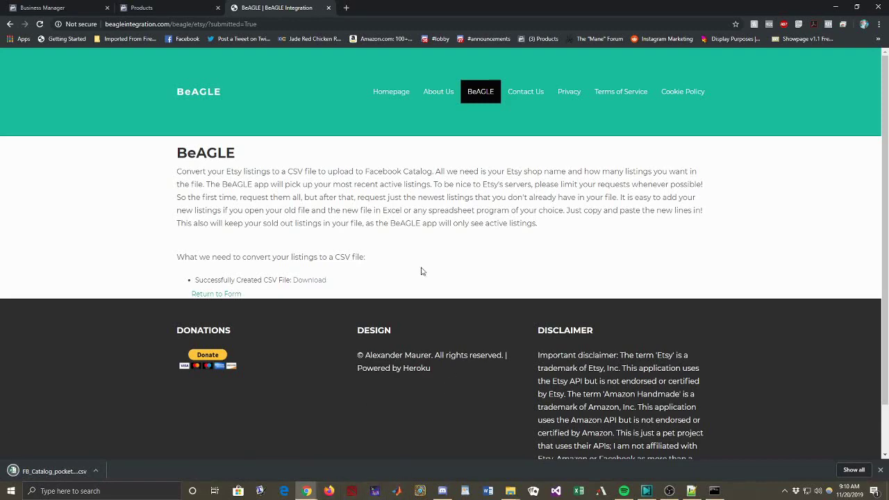
# In the Test catalog on Facebook, start adding products through data feeds with the Upload File Manually method.
pyautogui.click(136, 8)
pyautogui.scroll(2, 226, 217)
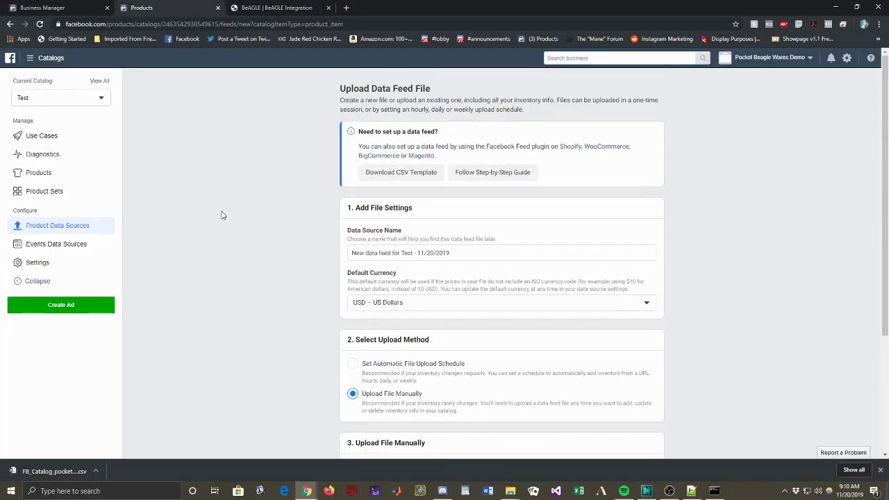
pyautogui.click(71, 233)
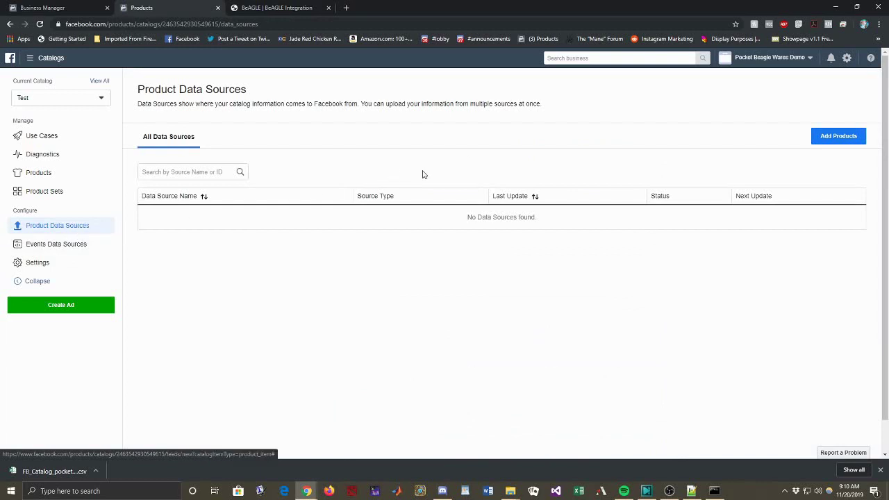
pyautogui.click(831, 142)
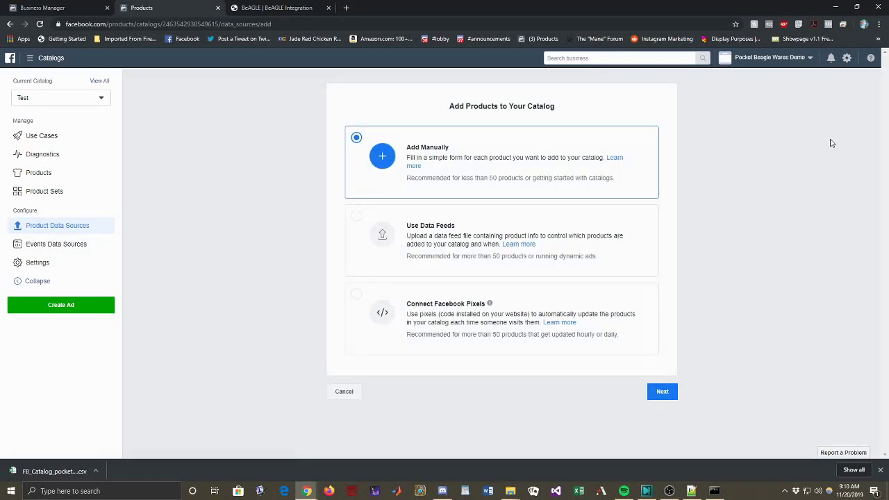
pyautogui.click(357, 217)
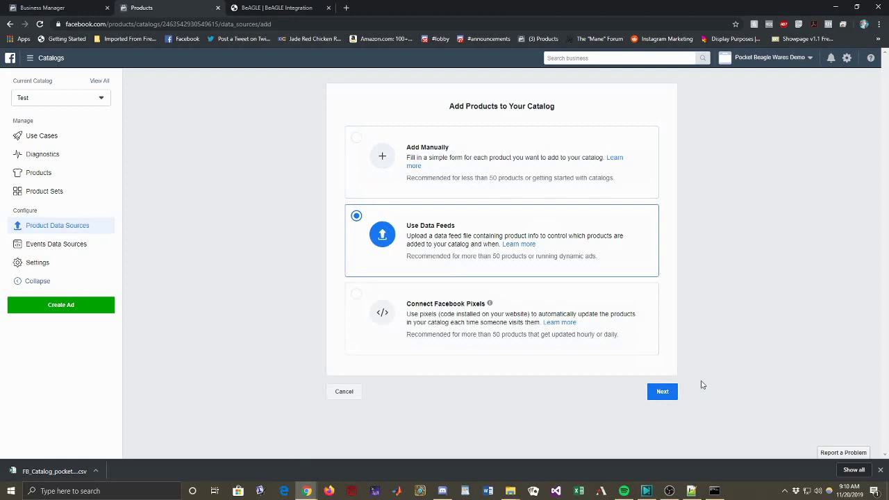
pyautogui.click(669, 393)
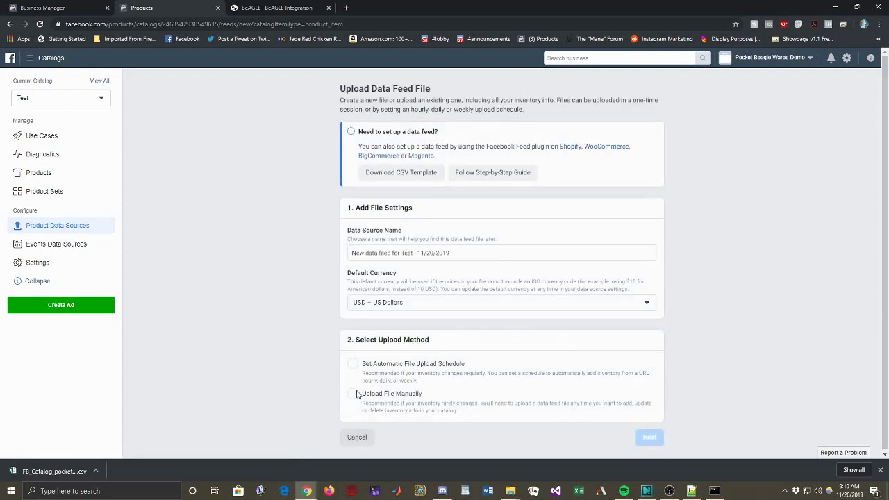
pyautogui.click(353, 394)
pyautogui.scroll(-2, 368, 382)
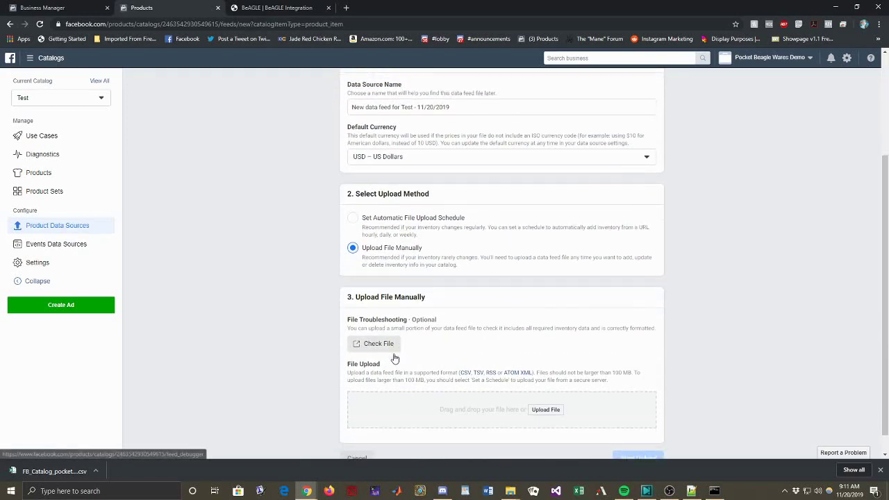
# Upload FB_Catalog_pocketbeaglewares (24).csv from the Downloads folder as the catalog's data feed.
pyautogui.click(546, 387)
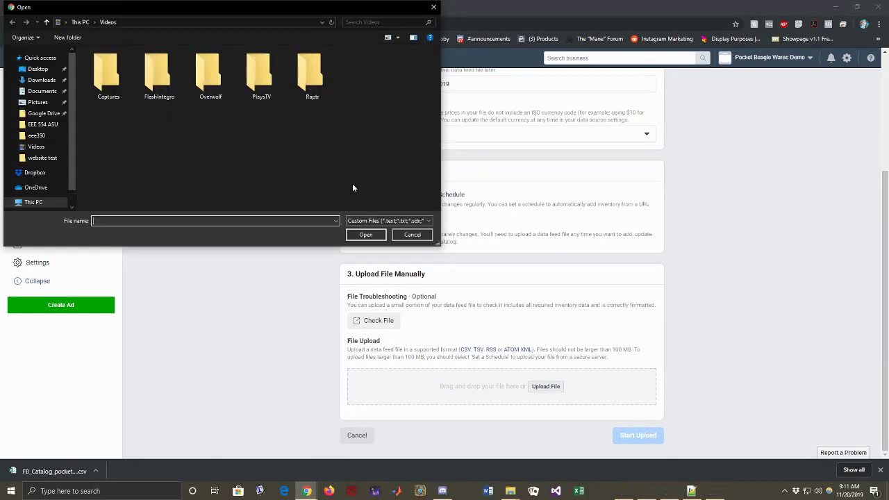
pyautogui.click(412, 235)
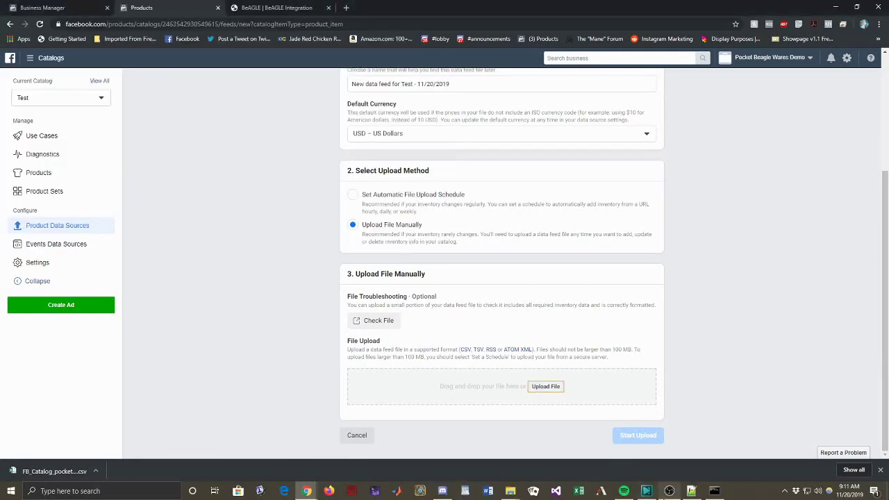
pyautogui.click(489, 491)
pyautogui.moveTo(521, 484)
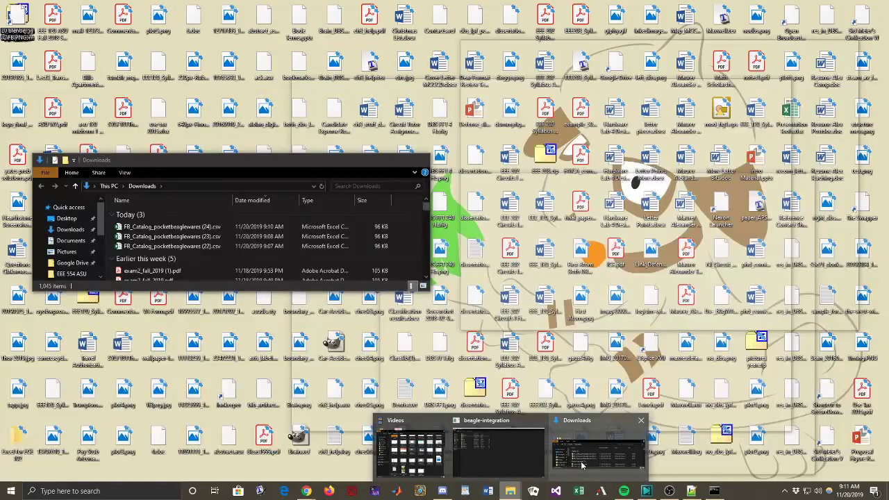
pyautogui.click(580, 460)
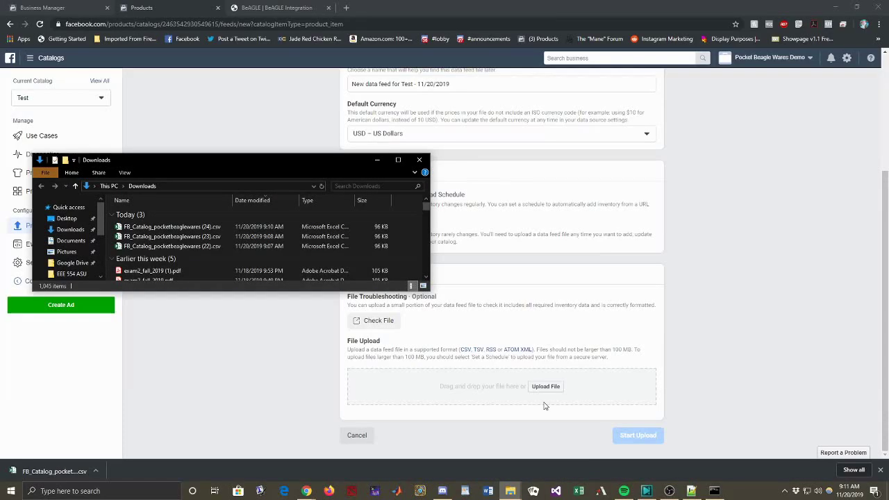
pyautogui.moveTo(208, 227); pyautogui.dragTo(467, 384)
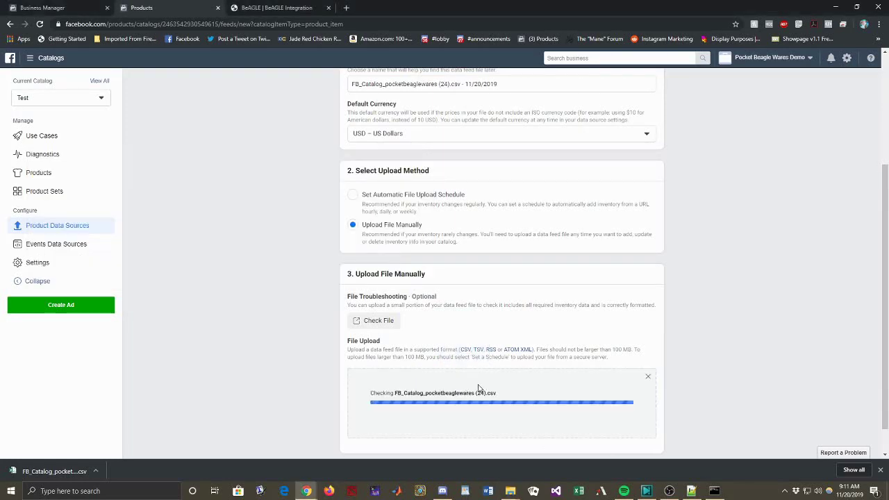
pyautogui.scroll(-1, 500, 400)
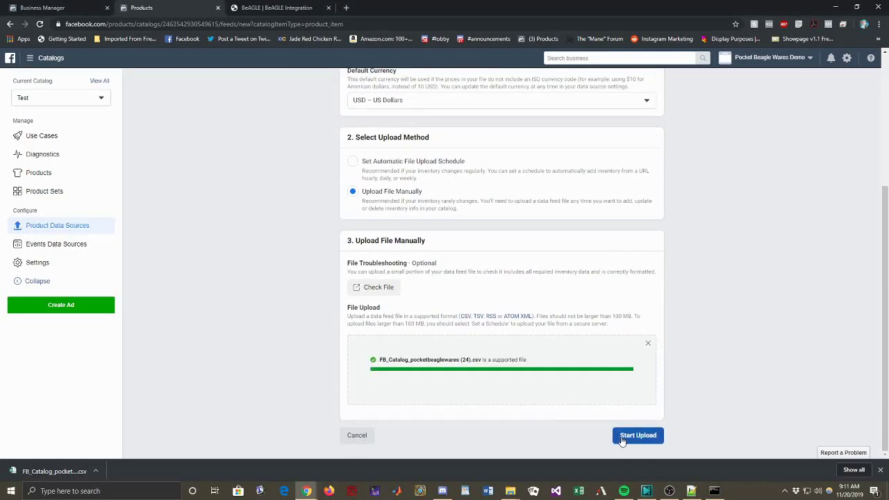
pyautogui.click(627, 438)
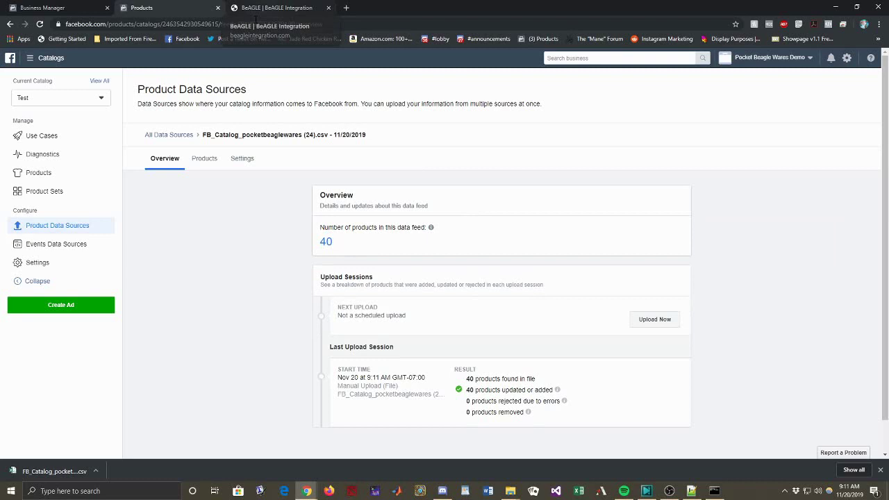
# Go from Business Manager to the Pocket Beagle Wares Demo page's shop setup and continue to Commerce Manager.
pyautogui.click(81, 14)
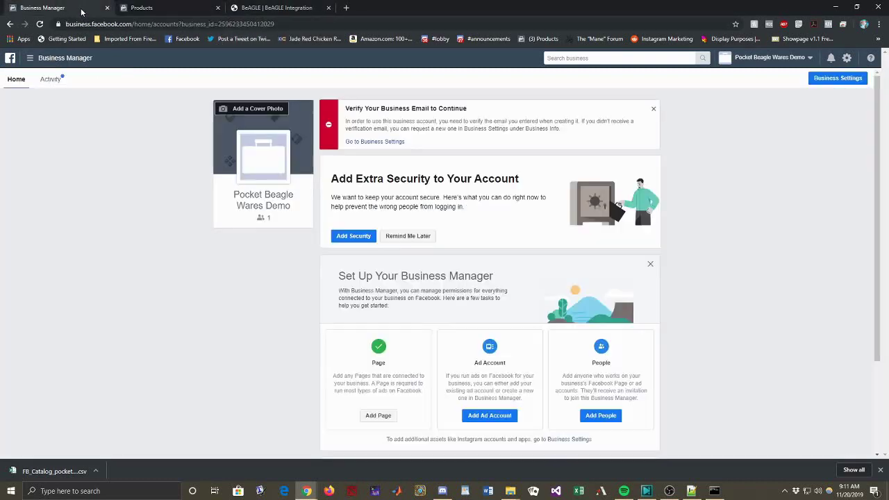
pyautogui.click(791, 60)
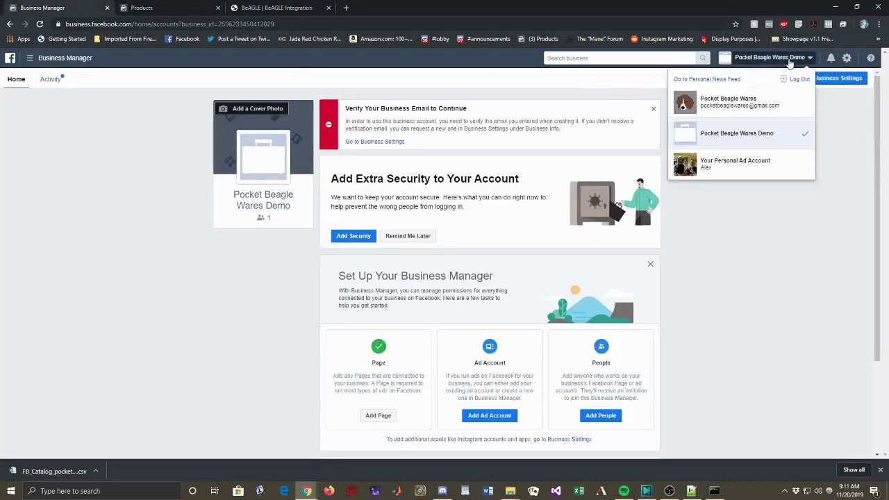
pyautogui.click(790, 60)
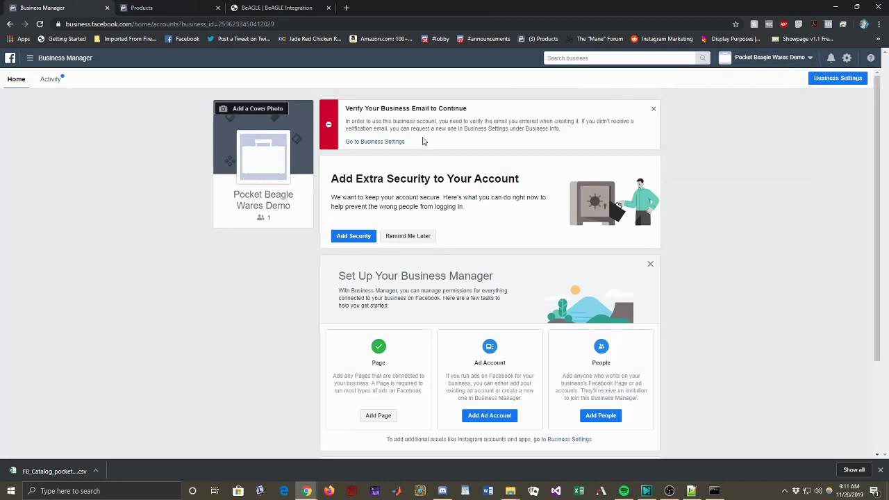
pyautogui.click(10, 59)
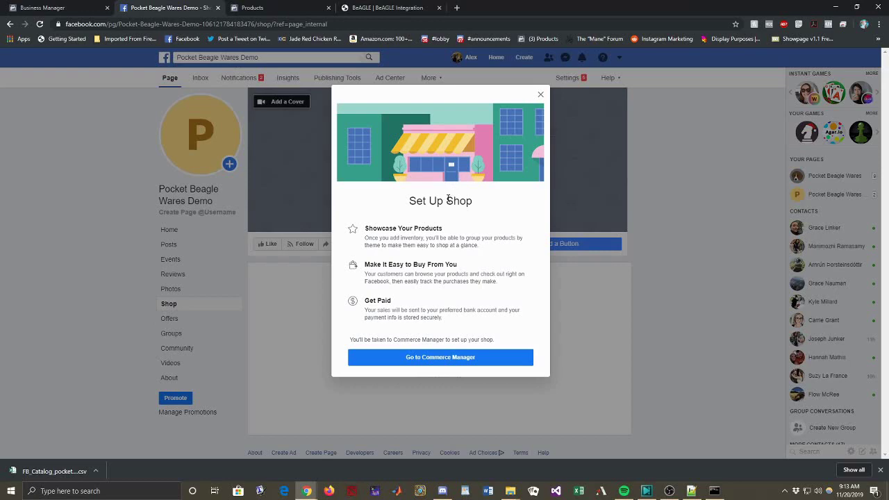
pyautogui.click(401, 361)
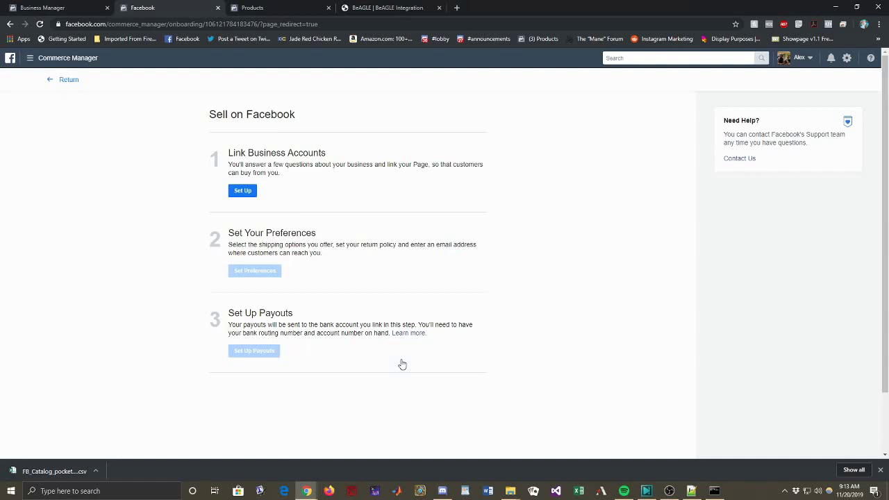
# Start linking the business accounts and answer that you have a bank account in the US.
pyautogui.click(241, 192)
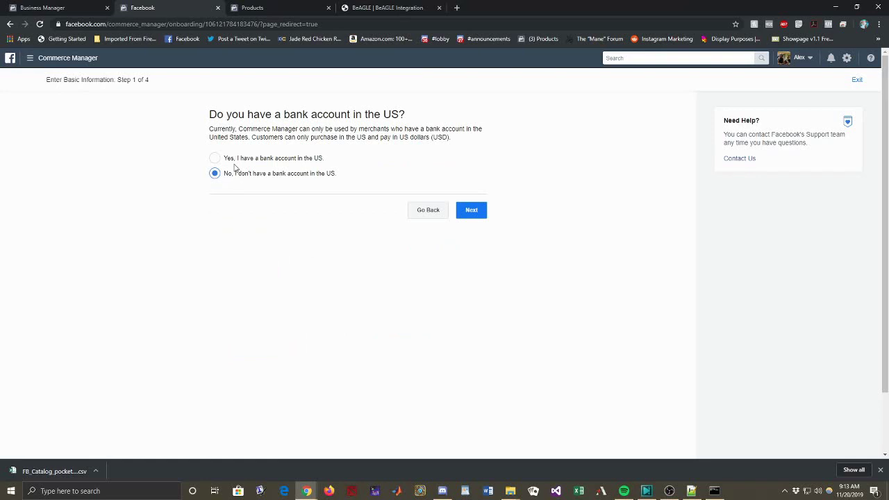
pyautogui.click(477, 213)
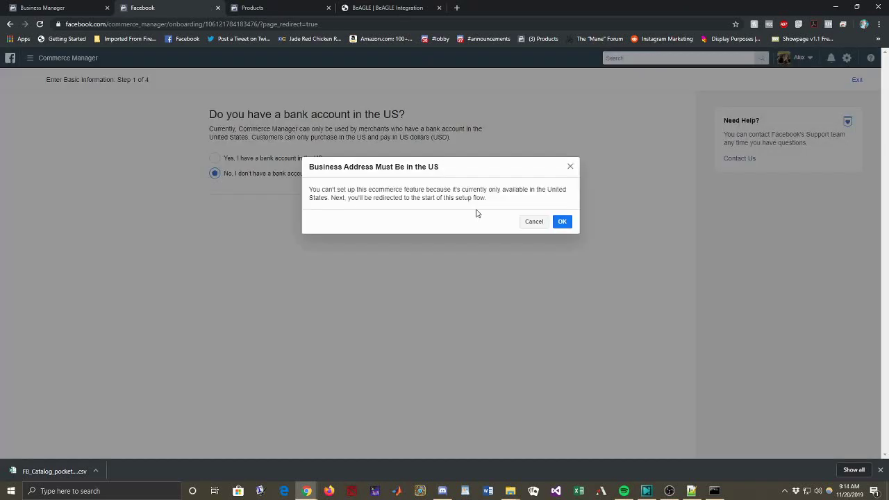
pyautogui.click(537, 222)
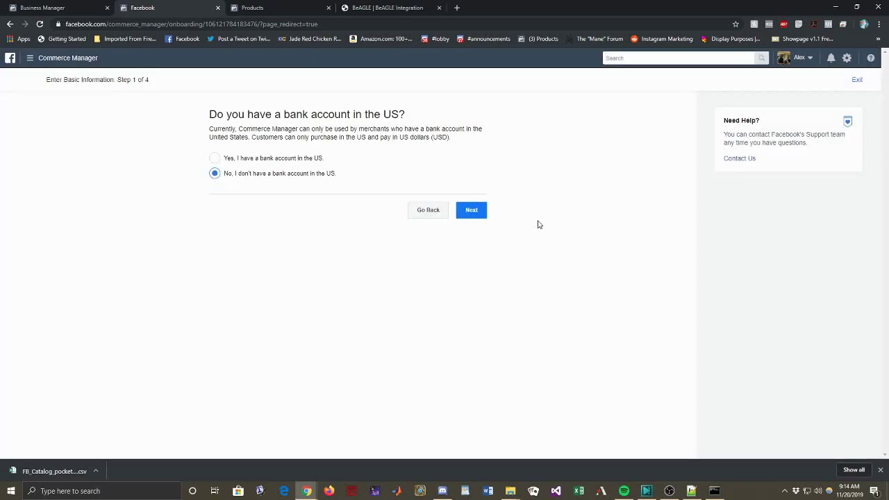
pyautogui.click(275, 160)
pyautogui.click(469, 213)
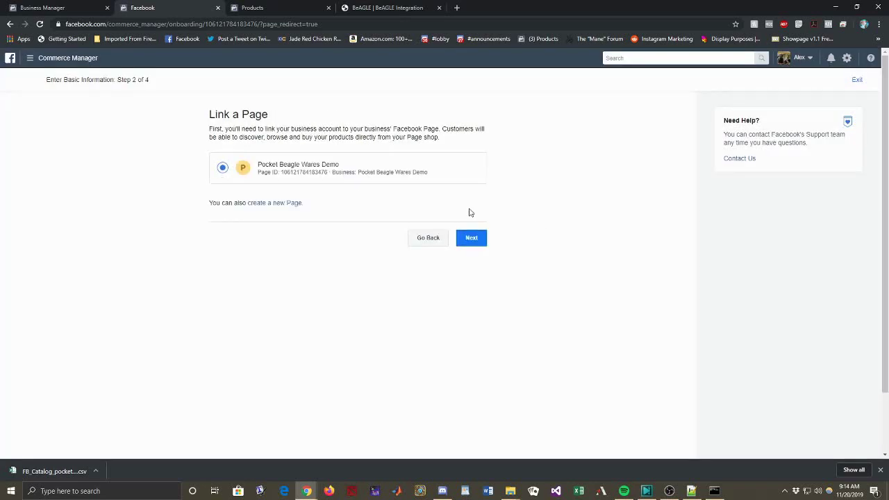
# Link the Pocket Beagle Wares Demo page to the commerce account.
pyautogui.click(471, 238)
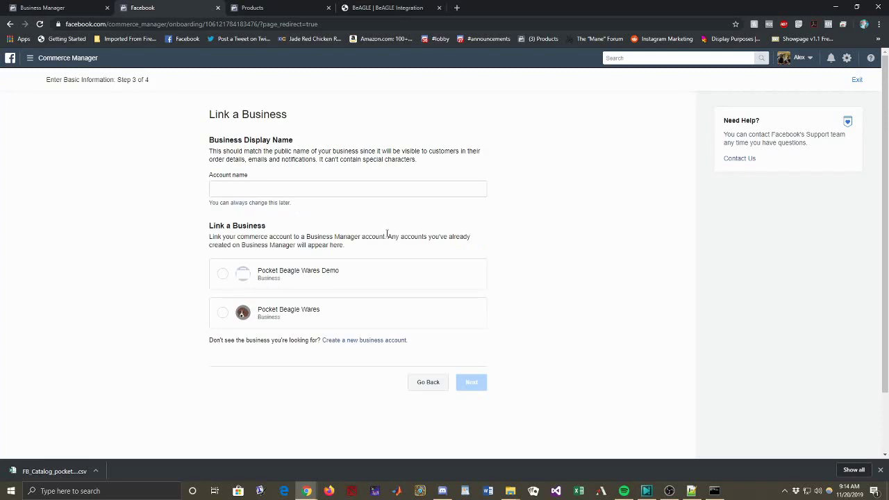
pyautogui.click(422, 386)
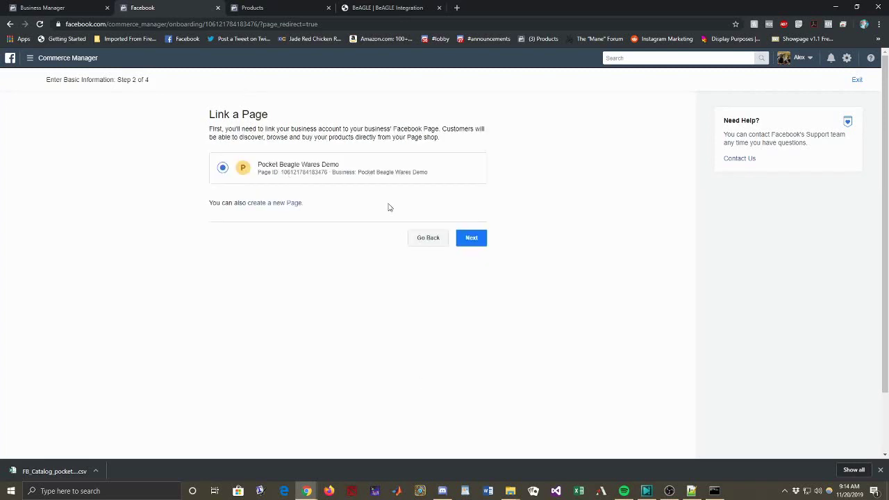
pyautogui.click(475, 238)
# Link the Pocket Beagle Wares Demo business under the account name PBW Demo, and save with the existing Test catalog linked.
pyautogui.click(222, 273)
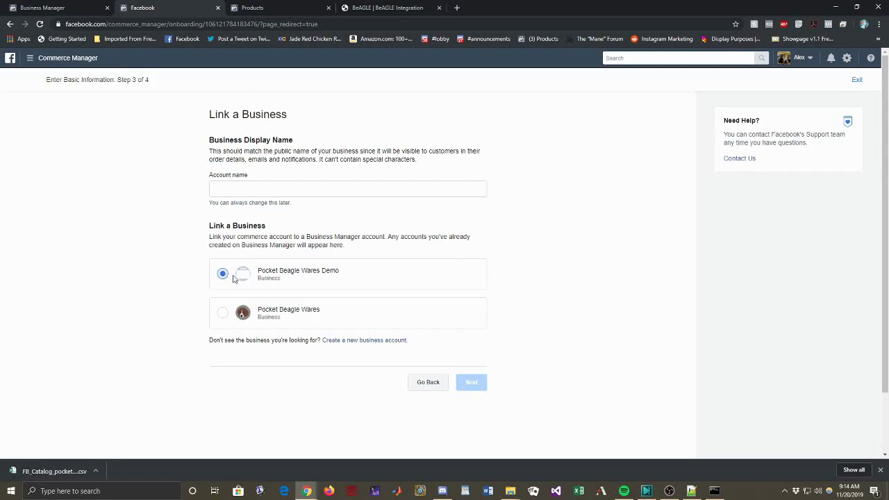
pyautogui.click(334, 193)
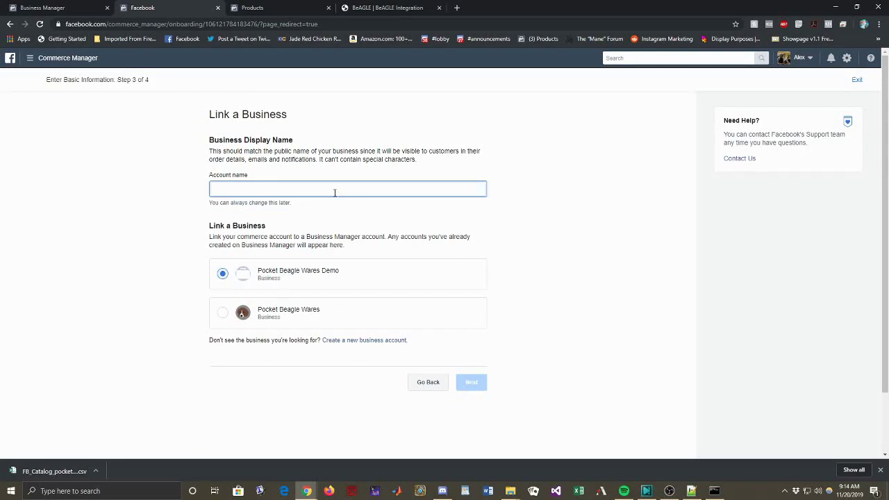
pyautogui.write('PBW Demo')
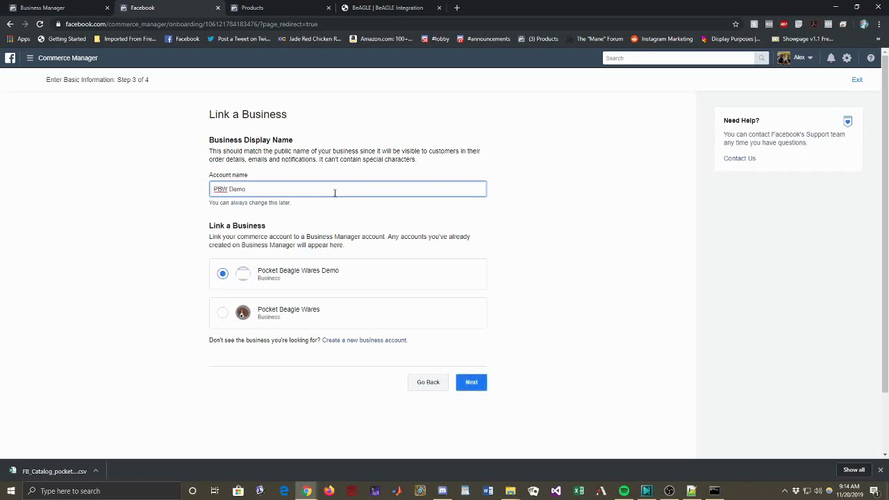
pyautogui.click(471, 384)
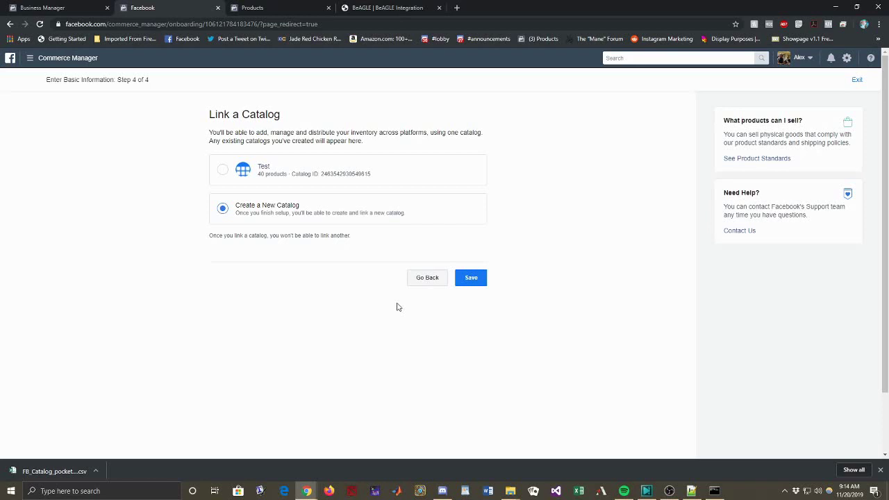
pyautogui.click(223, 172)
pyautogui.click(470, 277)
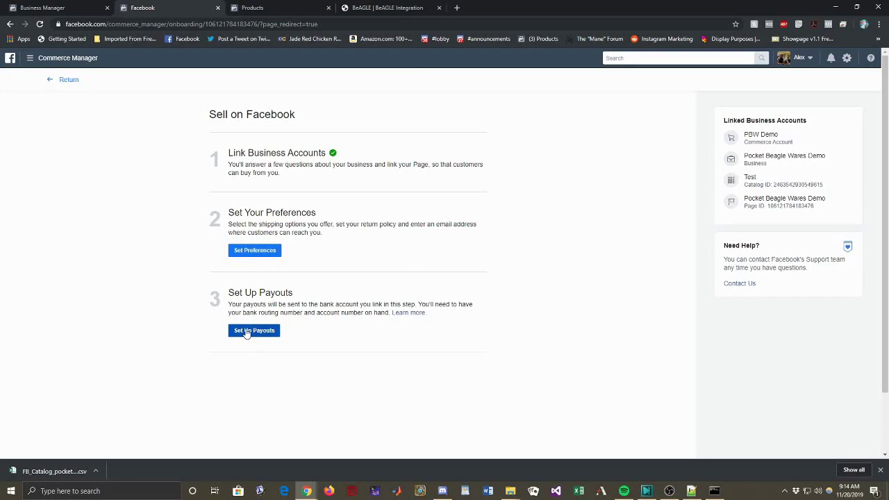
# Start setting the shop preferences and add free standard shipping with an estimated delivery of 3 to 5 days.
pyautogui.click(264, 252)
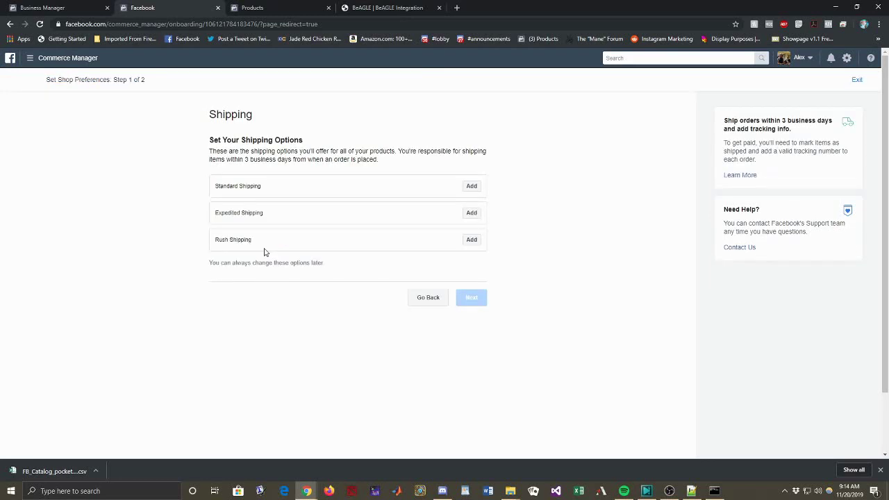
pyautogui.click(473, 187)
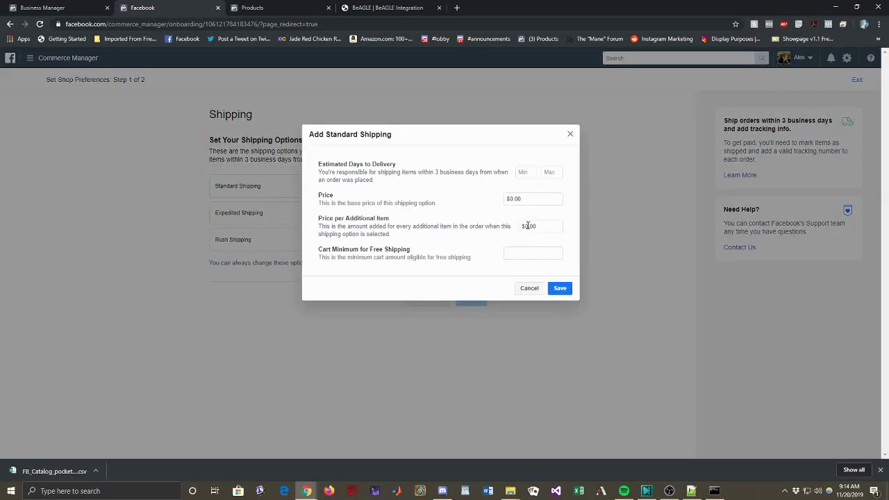
pyautogui.click(557, 290)
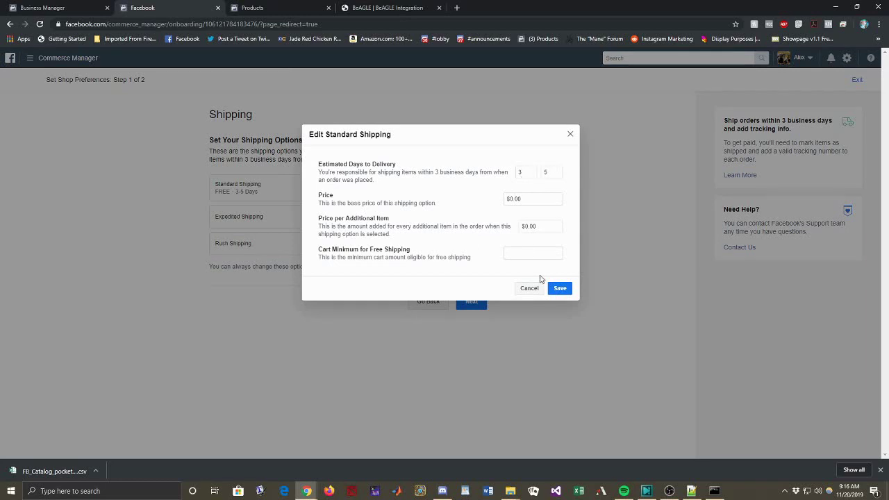
pyautogui.click(555, 290)
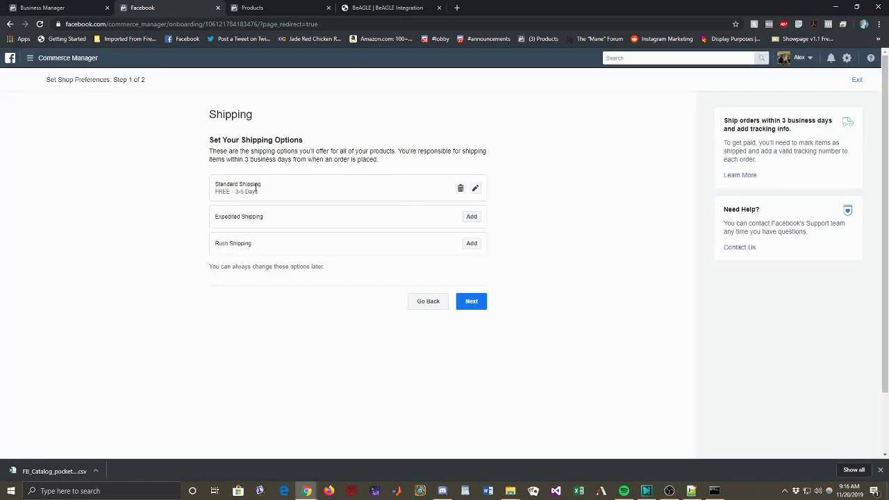
pyautogui.click(470, 302)
# Enter the customer service email address and save the return policy and customer service preferences.
pyautogui.click(276, 277)
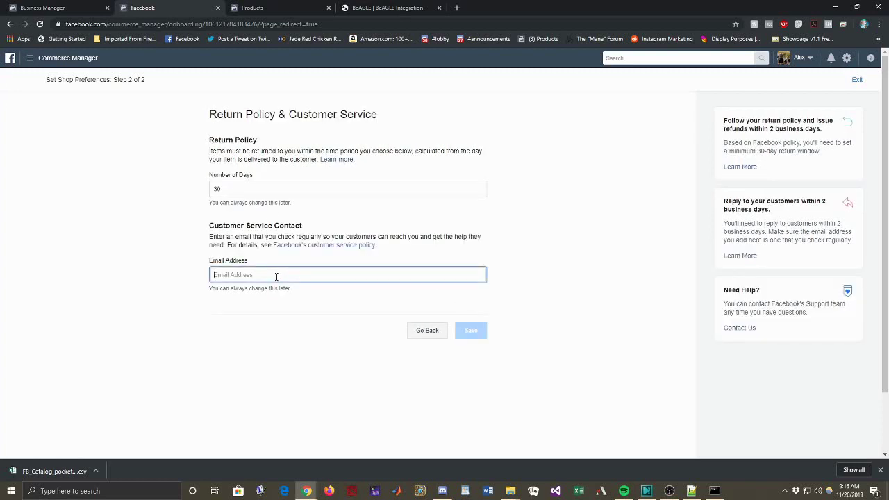
pyautogui.write('beagleintegration')
pyautogui.hotkey('ctrl', 'a')
pyautogui.write('.co')
pyautogui.click(481, 335)
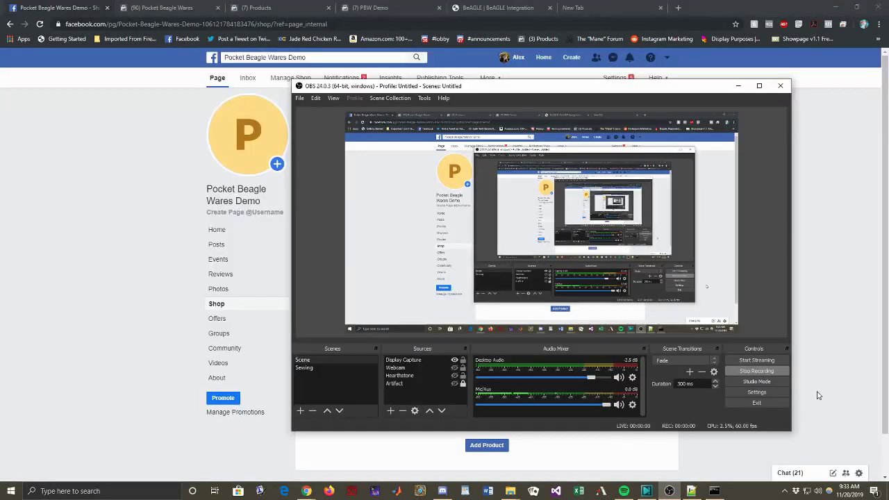
pyautogui.click(817, 396)
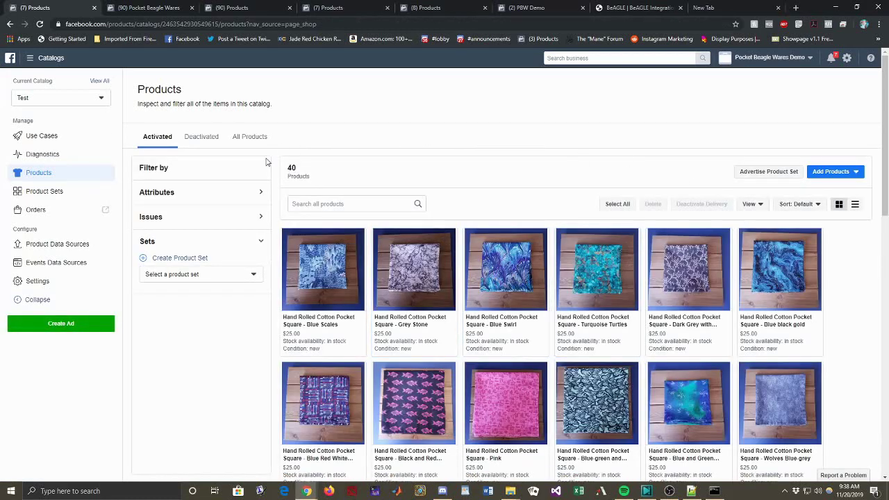
# Review the Test catalog's product lists and the available methods for adding new products, without adding any.
pyautogui.click(236, 139)
pyautogui.click(160, 138)
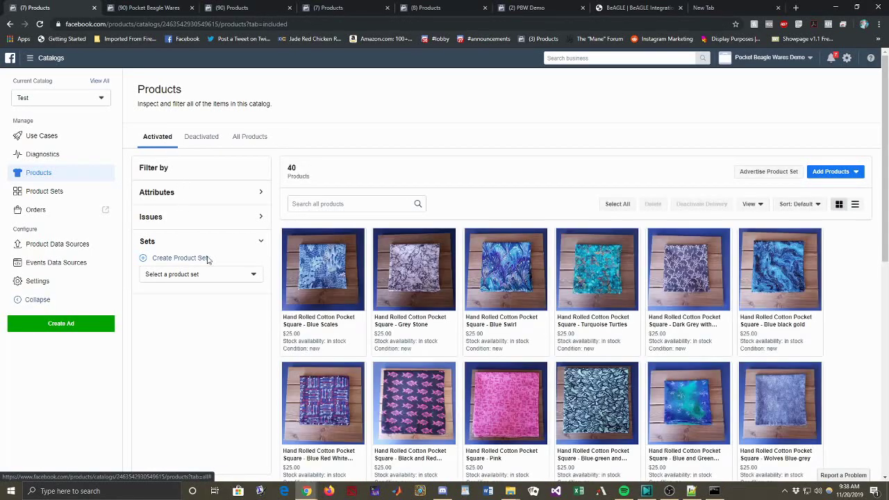
pyautogui.click(817, 177)
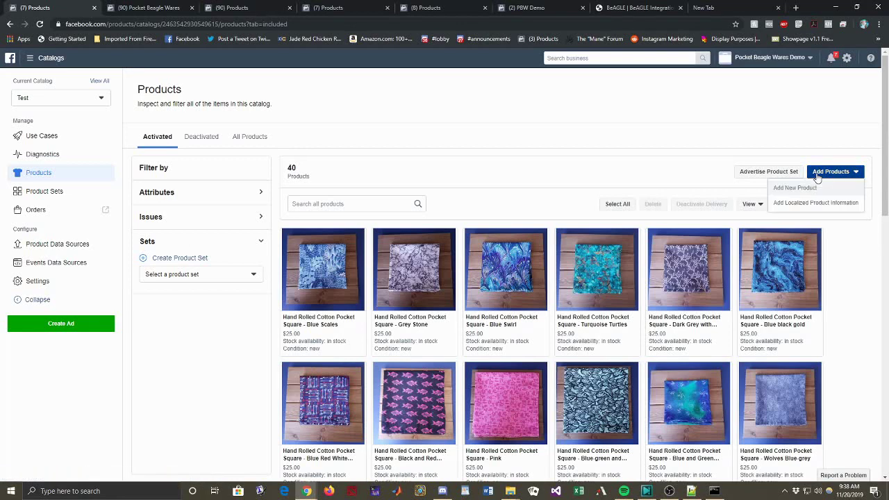
pyautogui.click(808, 188)
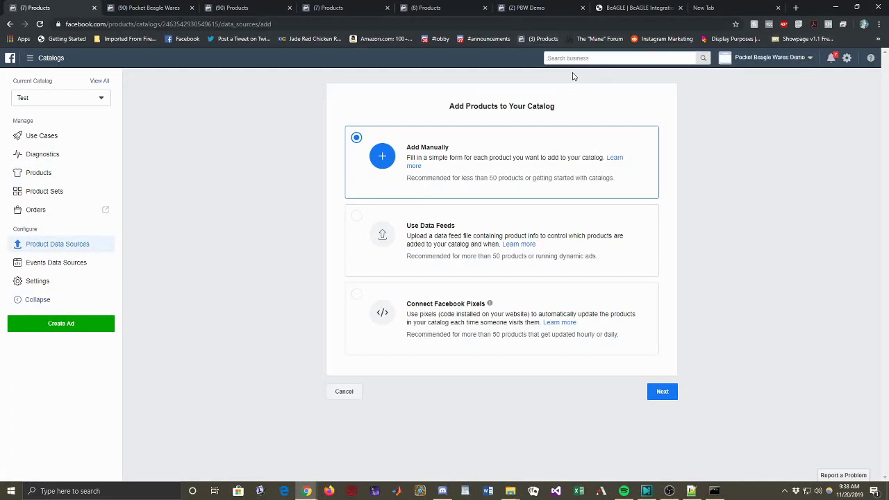
pyautogui.click(344, 392)
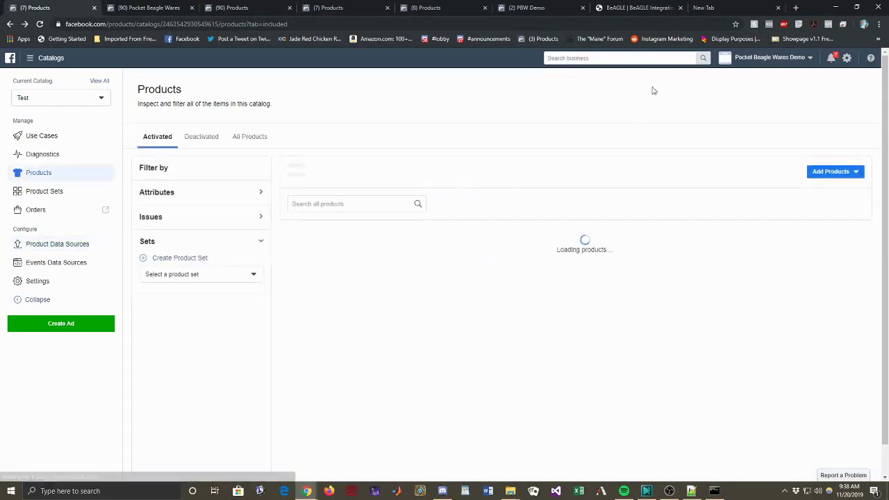
# Return to the BeAGLE conversion form, include variations, and request 25 listings with 0 skipped.
pyautogui.click(641, 8)
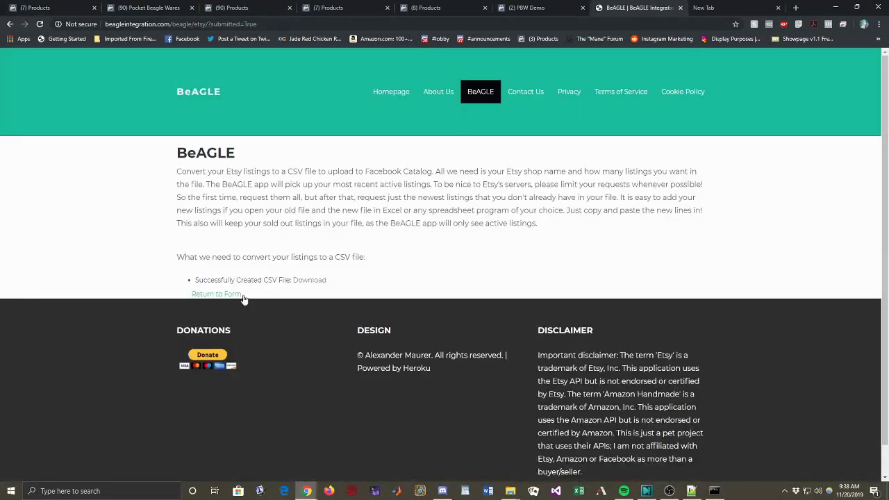
pyautogui.click(201, 296)
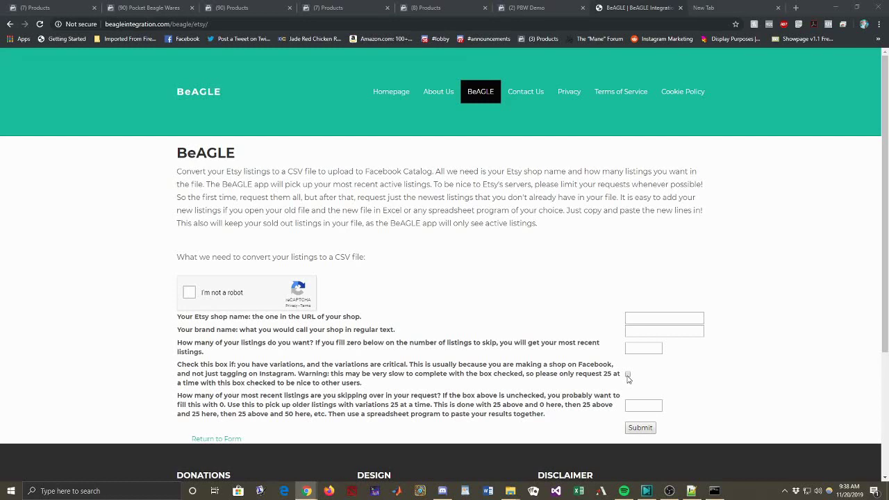
pyautogui.click(628, 374)
pyautogui.click(629, 408)
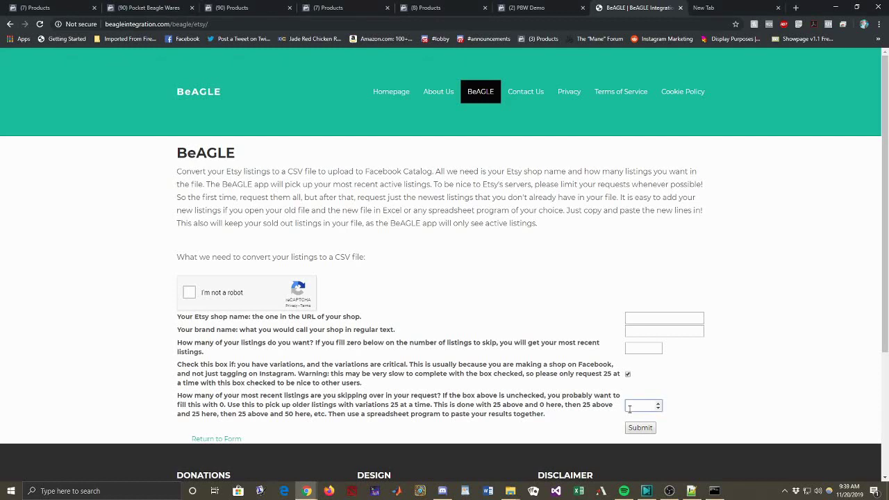
pyautogui.write('0')
pyautogui.click(633, 348)
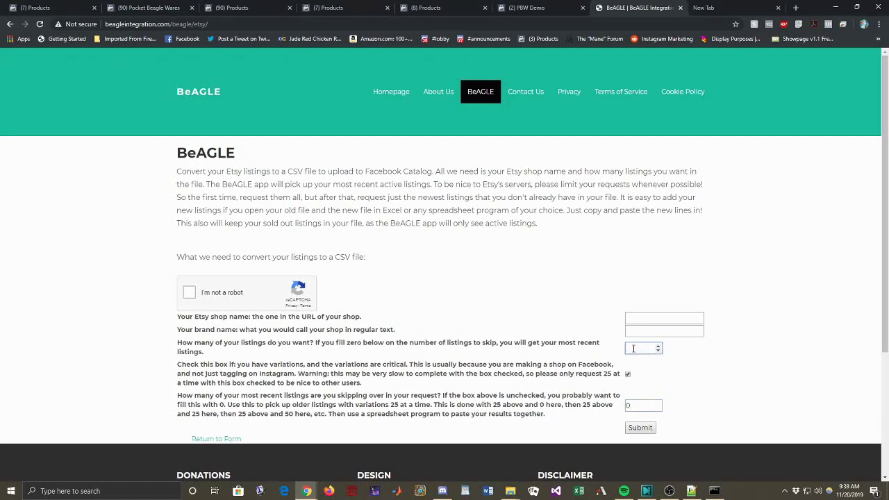
pyautogui.write('25')
# Set the brand name to PetArtUS and the Etsy shop name to petartus, complete the robot check, and submit the form.
pyautogui.click(640, 331)
pyautogui.press('Down')
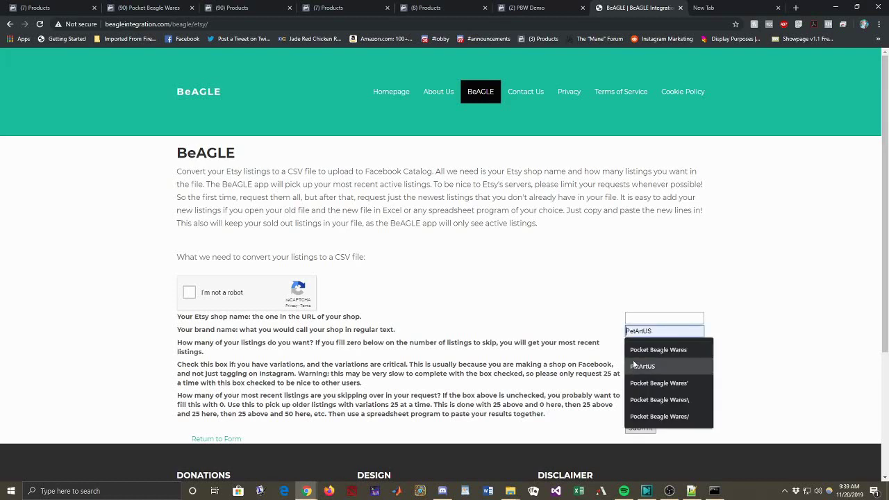
pyautogui.press('Return')
pyautogui.click(639, 318)
pyautogui.click(640, 354)
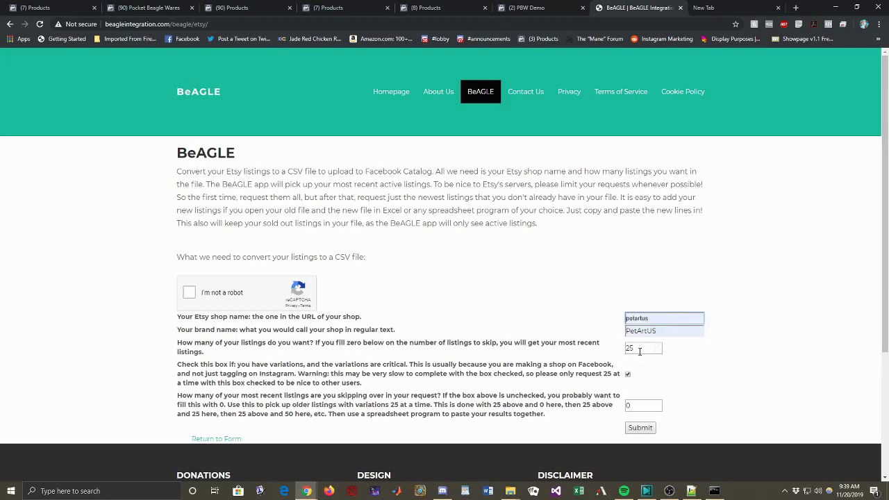
pyautogui.click(191, 293)
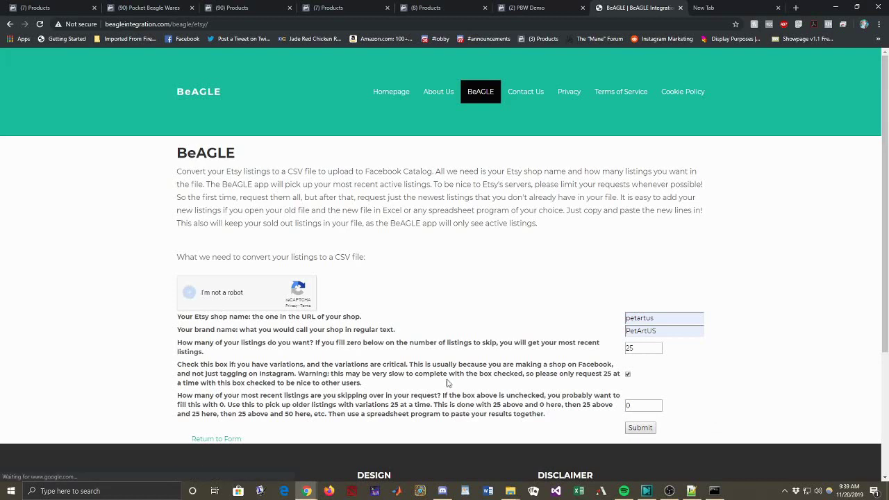
pyautogui.click(641, 429)
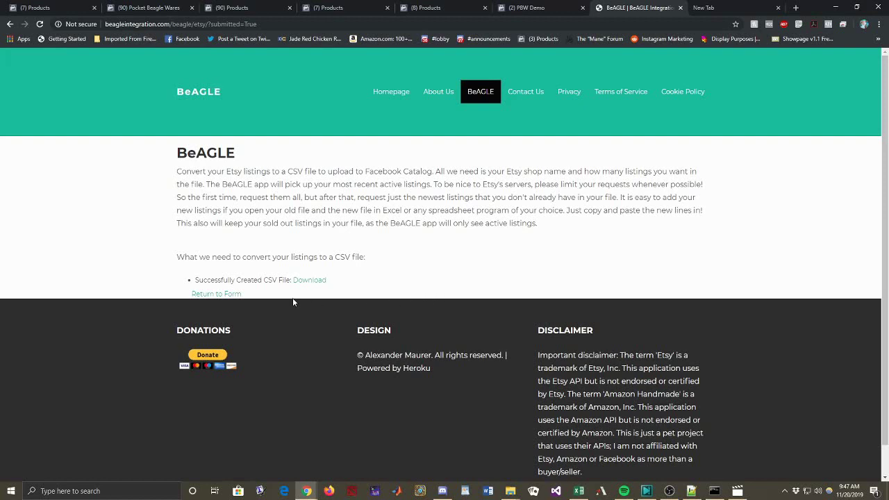
# Open the newly created petartus catalog CSV in Excel and widen the id and title columns.
pyautogui.click(304, 282)
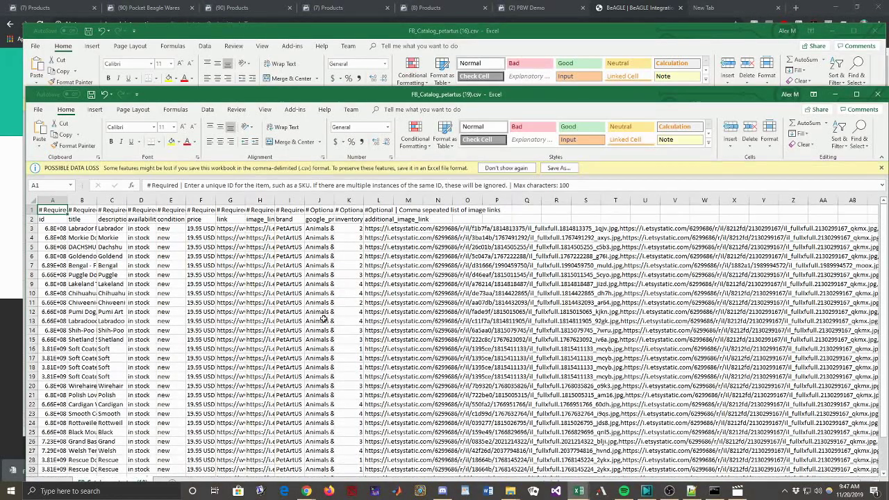
pyautogui.scroll(-1, 160, 296)
pyautogui.scroll(-2, 160, 297)
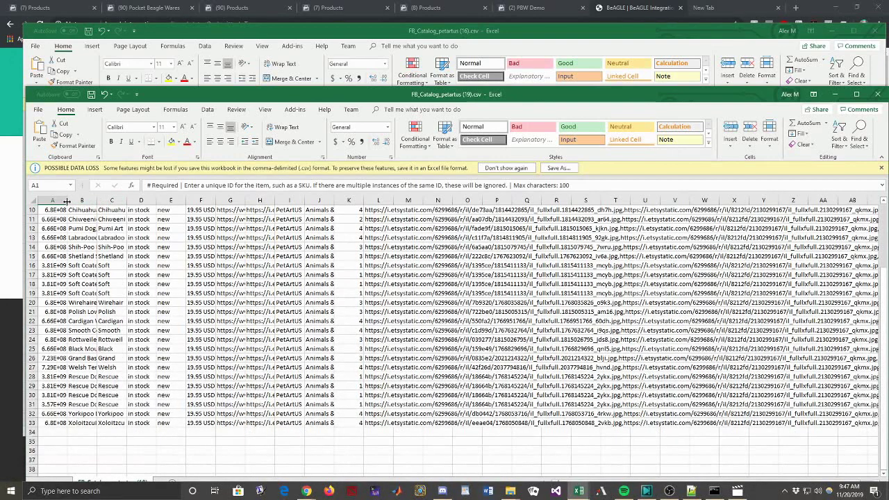
pyautogui.moveTo(67, 204); pyautogui.dragTo(394, 212)
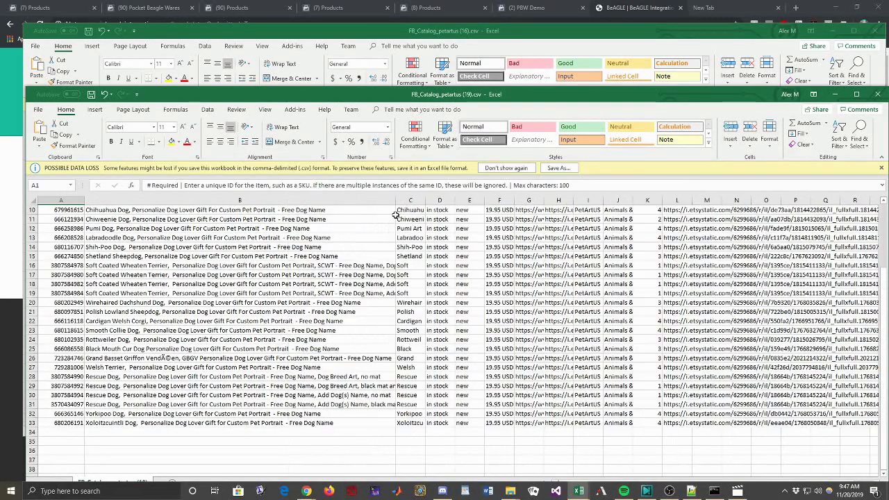
# Examine the Rescue Dog rows in the title column to compare the listing's variations.
pyautogui.click(104, 378)
pyautogui.click(98, 403)
pyautogui.click(108, 376)
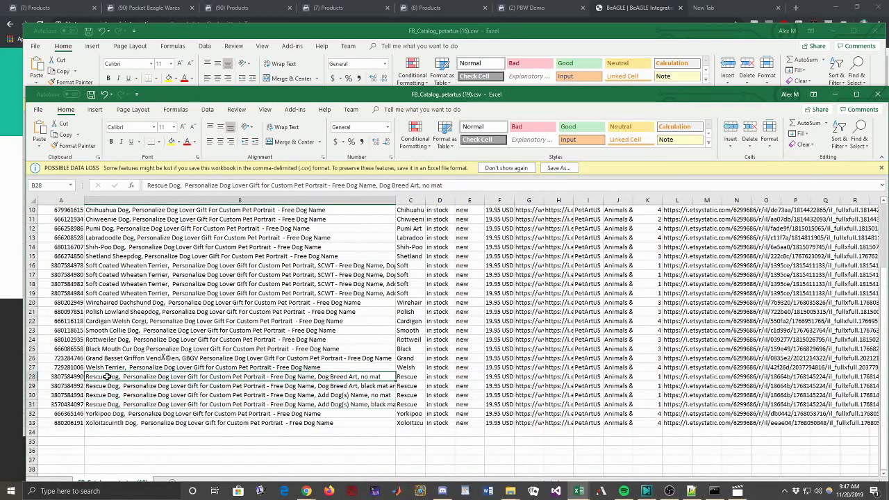
pyautogui.click(98, 404)
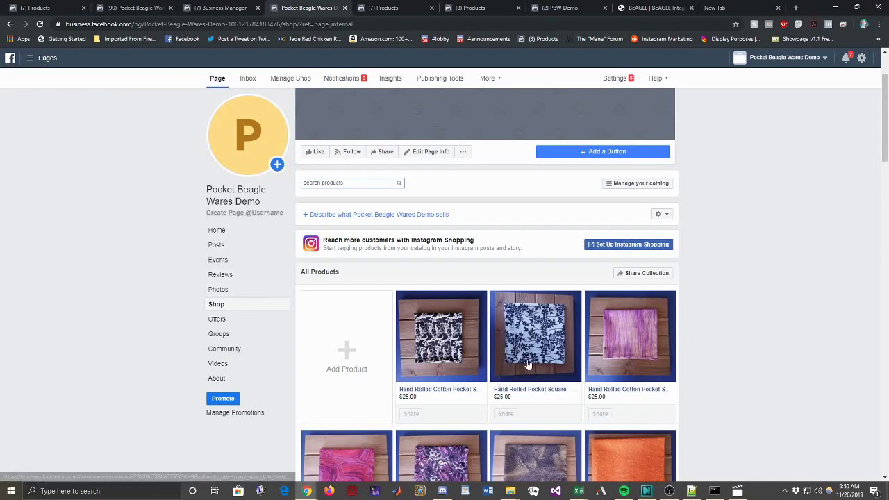
# Open the Black and Off-white Ghosts pocket square in the Pocket Beagle Wares Demo page's shop and start its checkout.
pyautogui.click(445, 389)
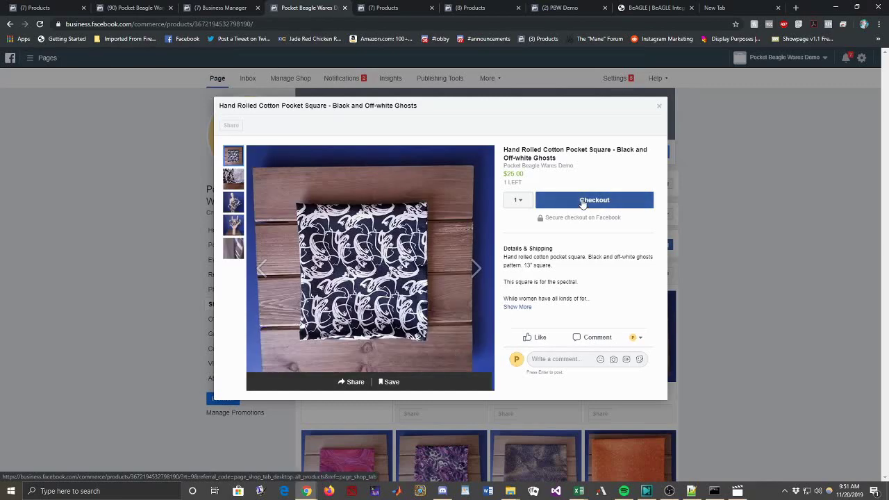
pyautogui.click(582, 201)
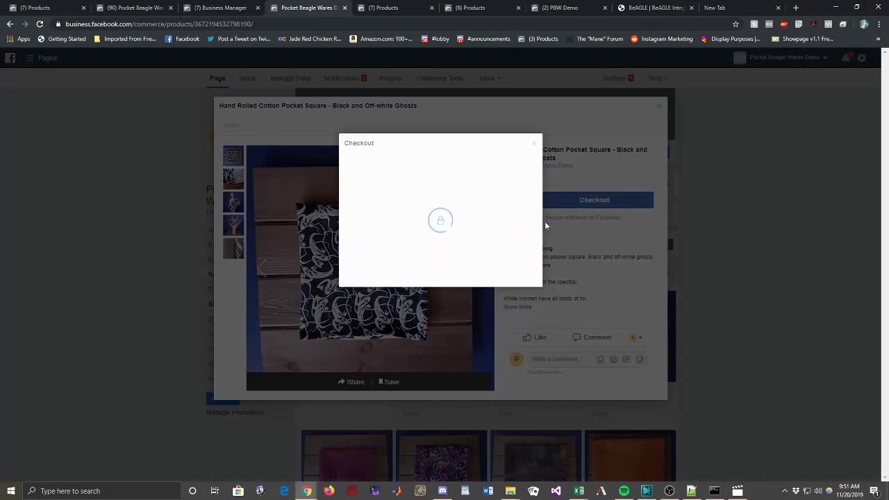